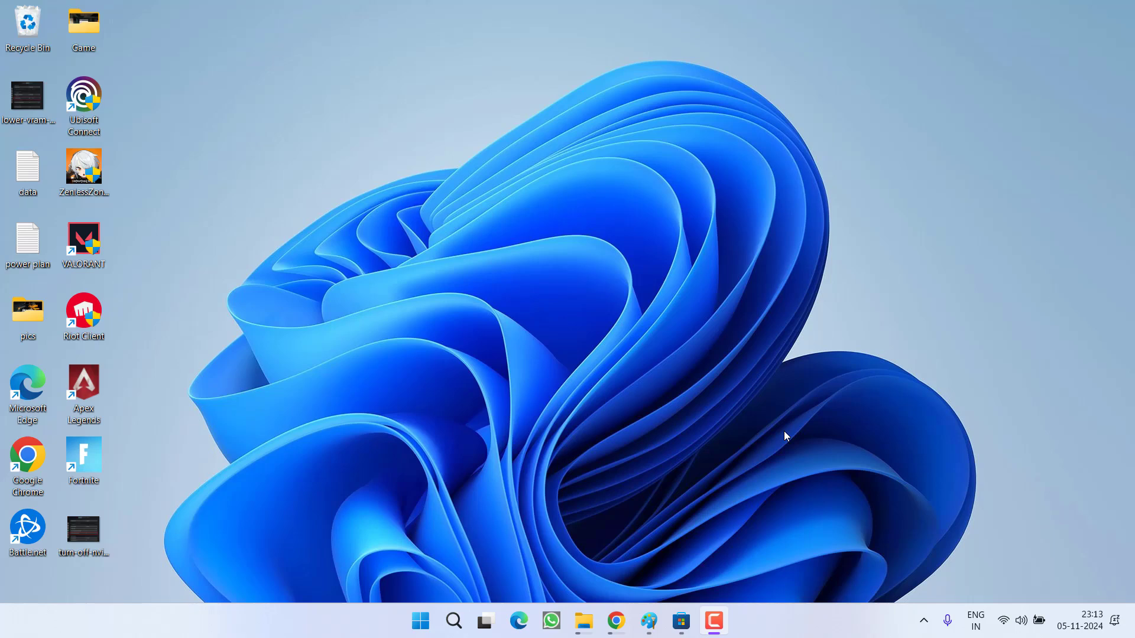
# Check the pending Windows updates in Settings, then close Settings
pyautogui.press('super+i')
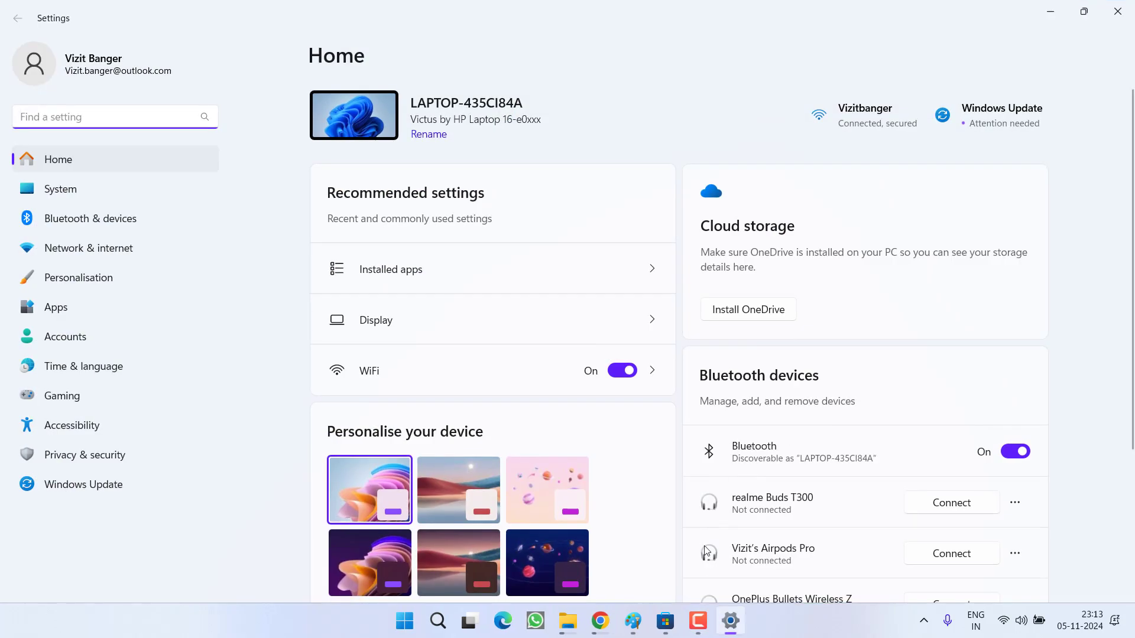
pyautogui.click(92, 484)
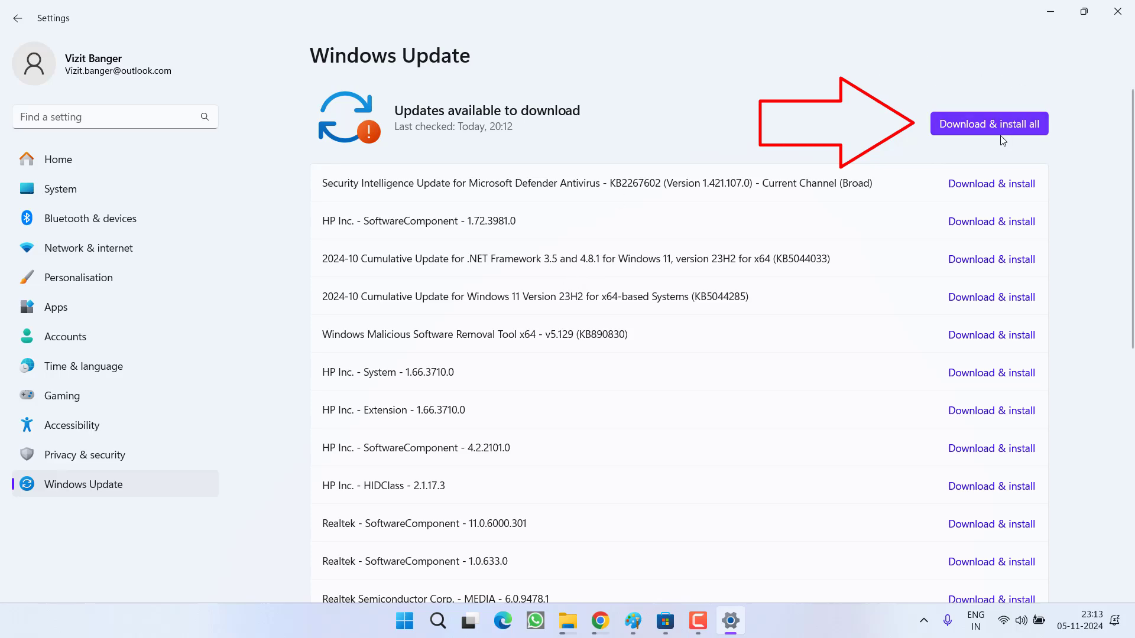
pyautogui.click(1118, 12)
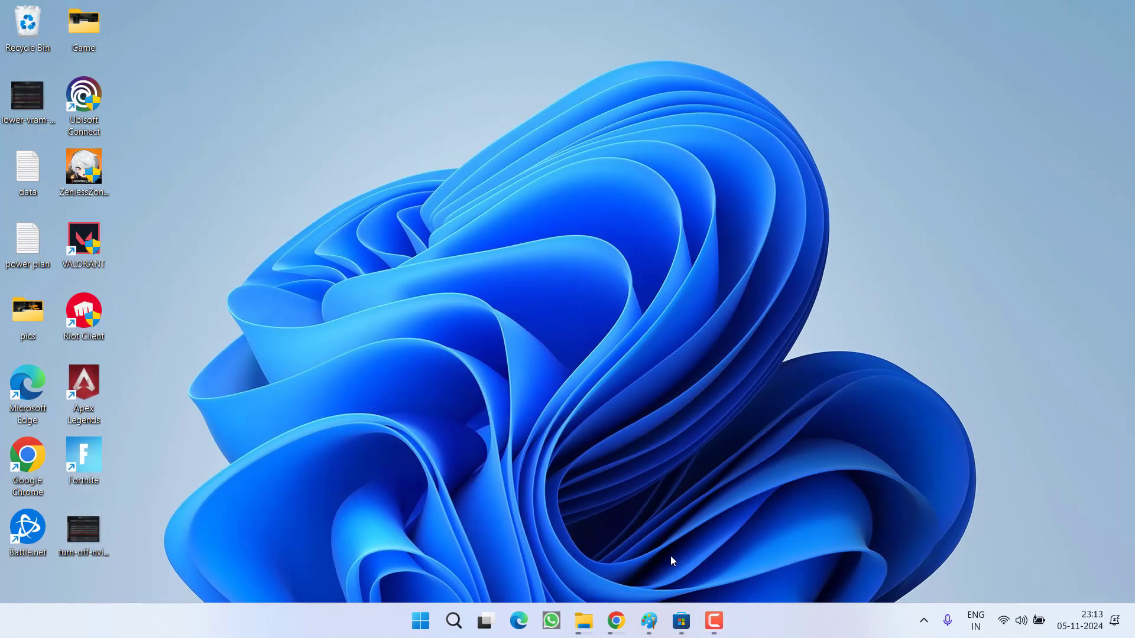
# Check the Microsoft Store for app updates, then close the Store
pyautogui.click(682, 622)
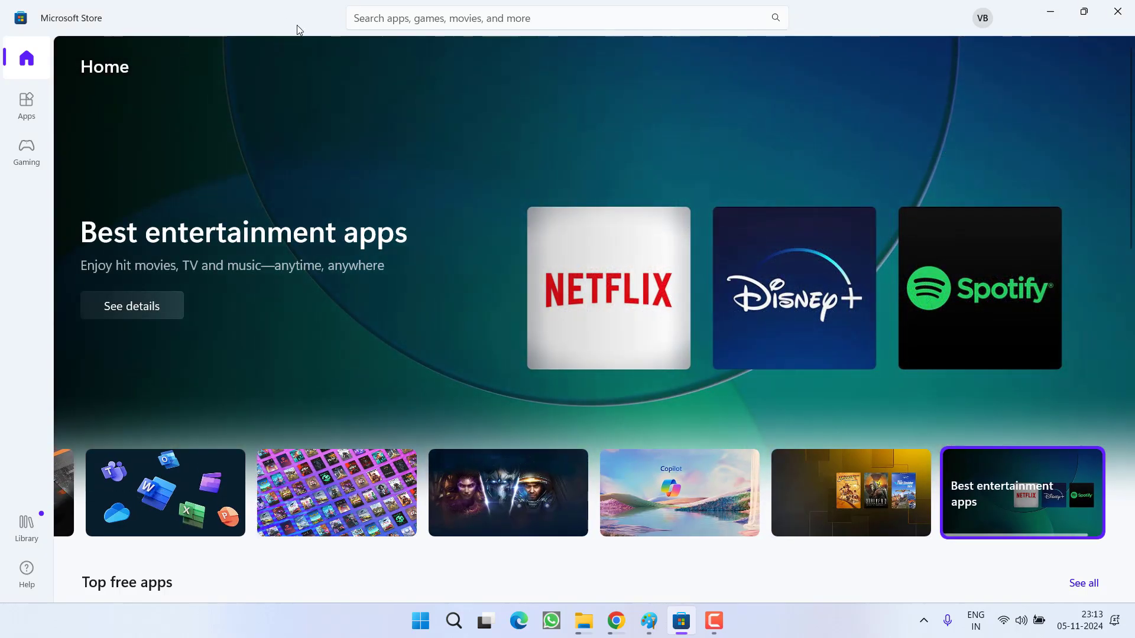
pyautogui.click(25, 524)
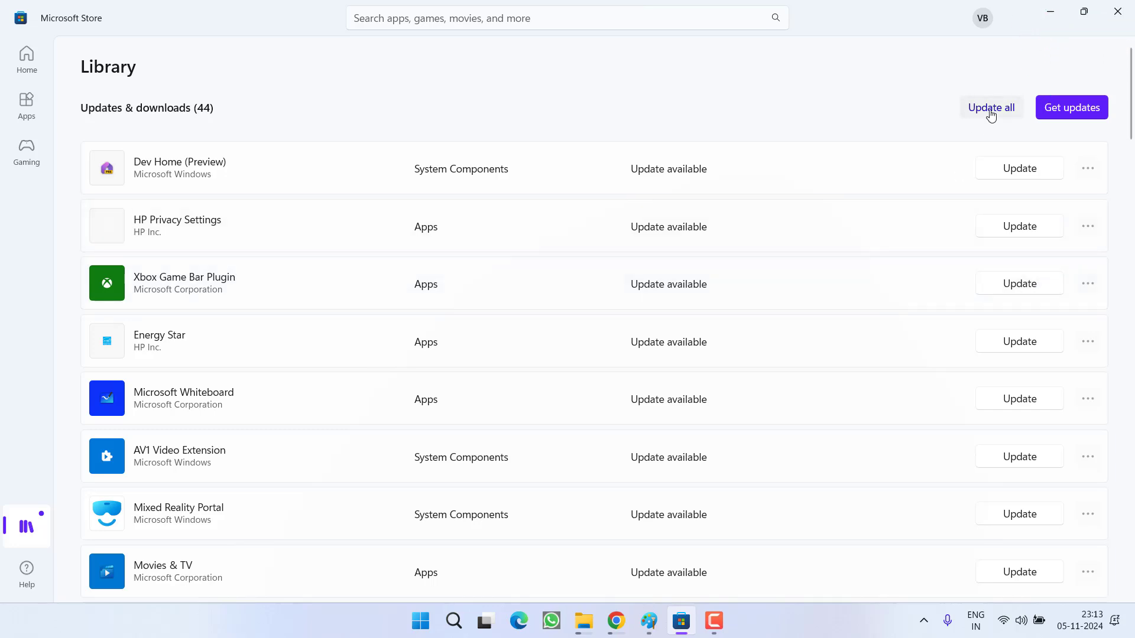
pyautogui.click(1117, 12)
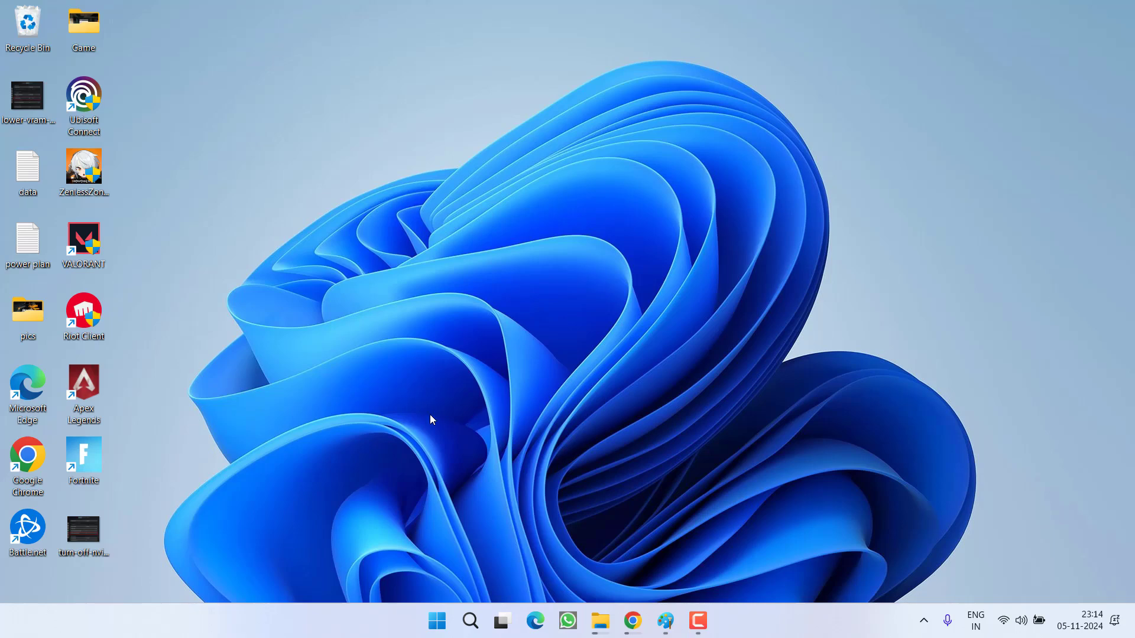
# Show the Intel Extreme Tuning Utility page in Chrome, then minimize Chrome
pyautogui.click(633, 622)
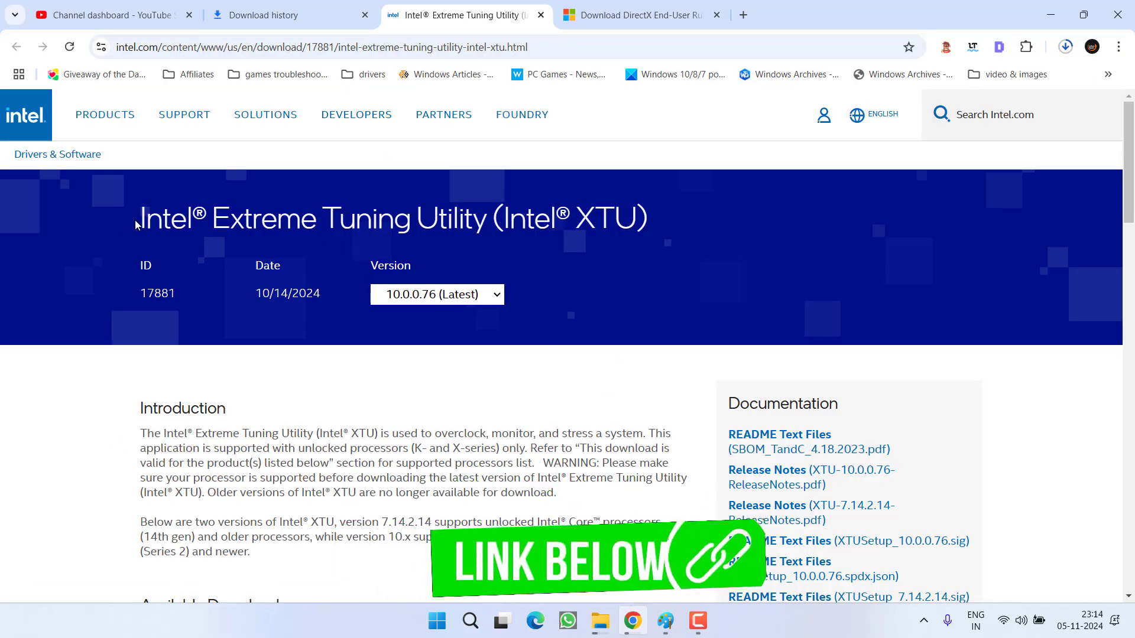
pyautogui.moveTo(138, 218); pyautogui.dragTo(527, 218)
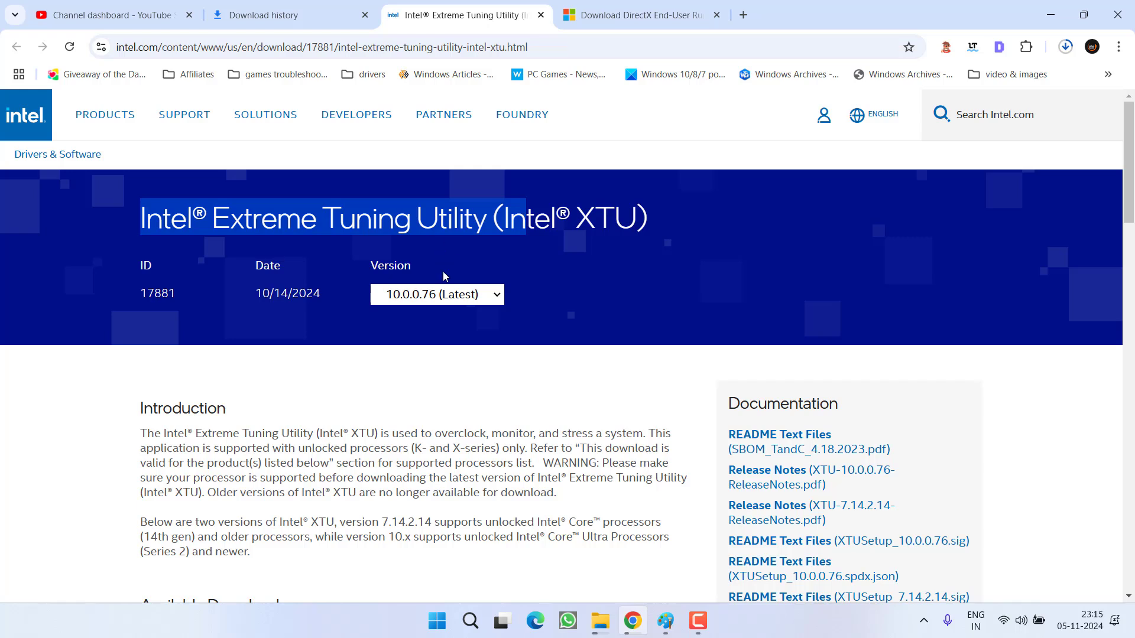
pyautogui.click(1051, 15)
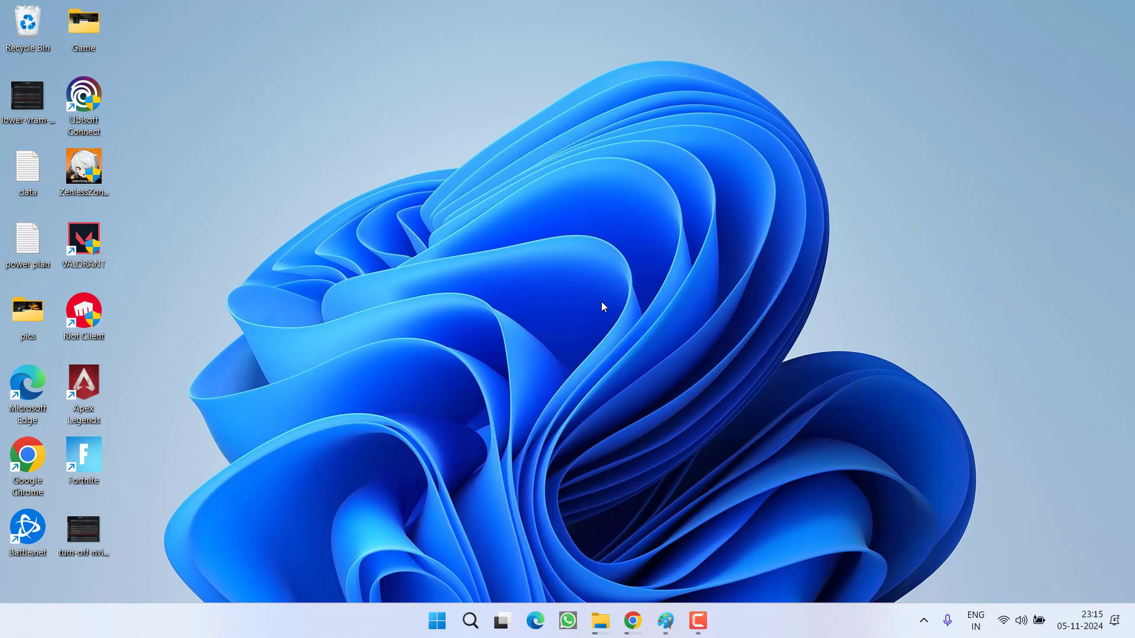
# Open C:\Windows\System32 and bring up actions for the 62 selected d3dx DLL files
pyautogui.press('super+e')
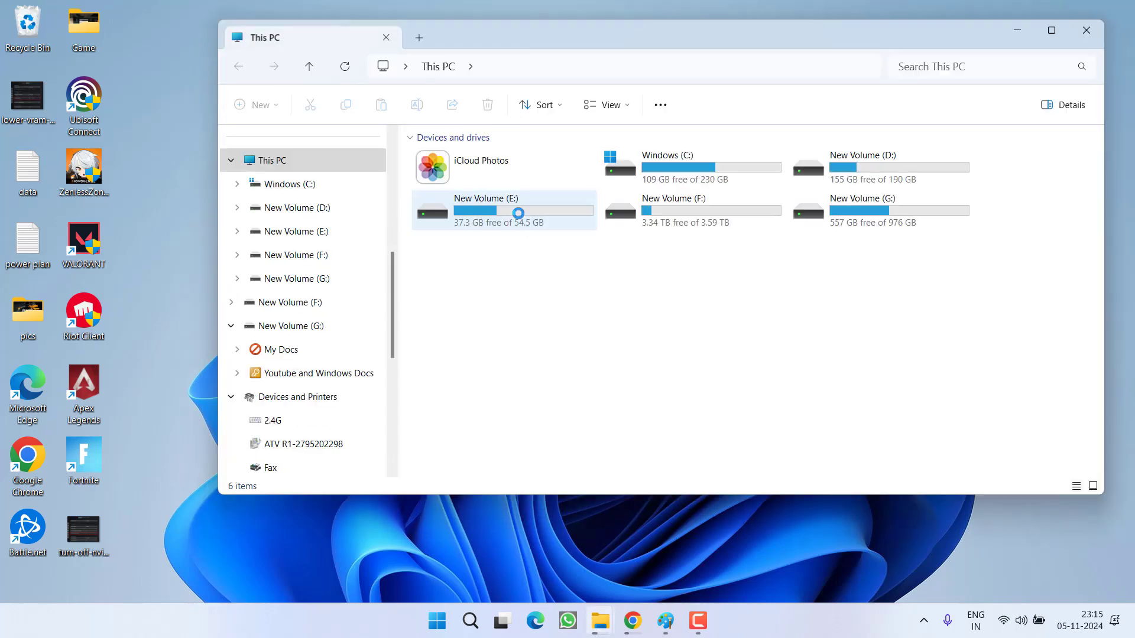
pyautogui.doubleClick(647, 168)
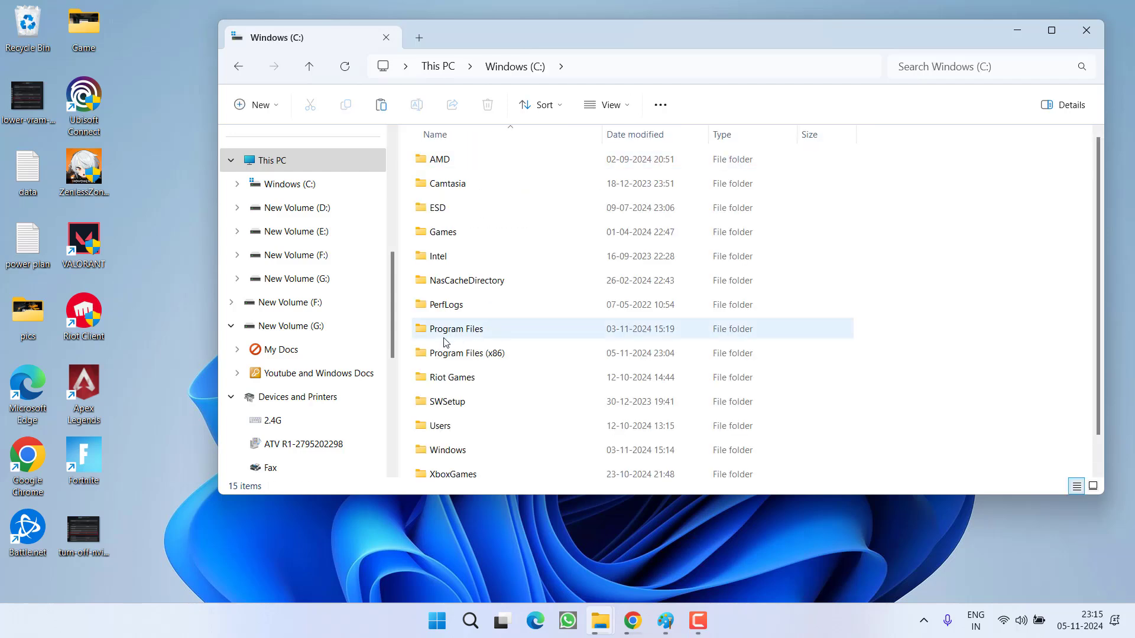
pyautogui.click(448, 449)
pyautogui.scroll(-1, 469, 400)
pyautogui.doubleClick(469, 419)
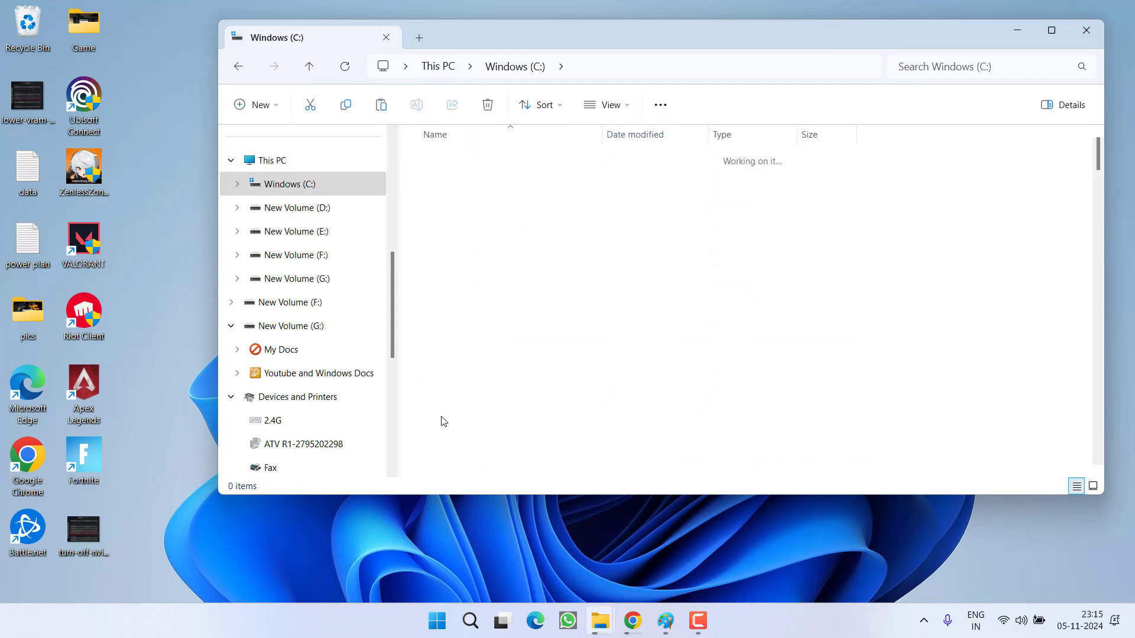
pyautogui.scroll(-10, 487, 284)
pyautogui.scroll(-3, 456, 426)
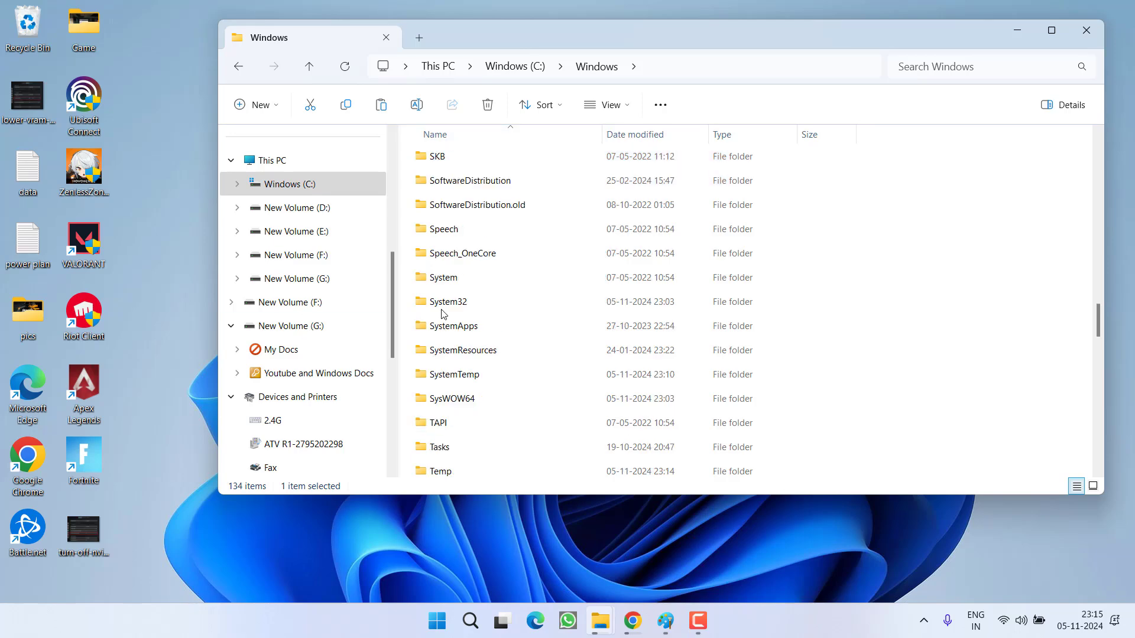
pyautogui.doubleClick(441, 301)
pyautogui.click(435, 232)
pyautogui.scroll(-10, 468, 262)
pyautogui.scroll(-10, 467, 262)
pyautogui.scroll(-10, 467, 262)
pyautogui.scroll(-10, 468, 262)
pyautogui.scroll(-10, 468, 262)
pyautogui.scroll(-10, 467, 262)
pyautogui.scroll(-10, 468, 262)
pyautogui.scroll(-5, 468, 262)
pyautogui.scroll(-5, 467, 284)
pyautogui.scroll(-3, 448, 328)
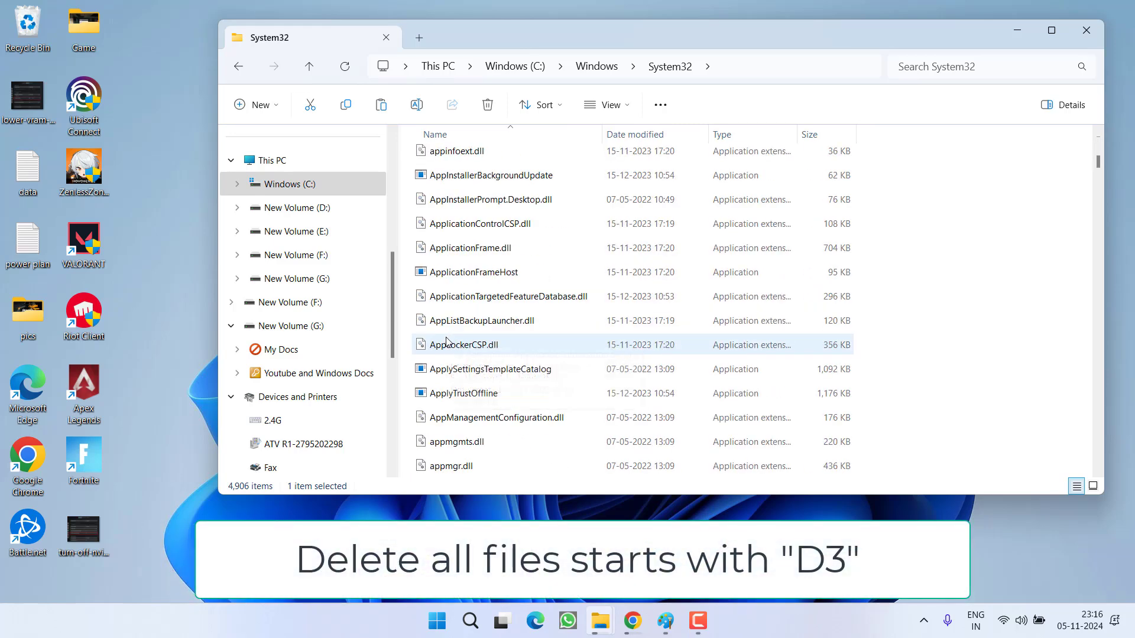
pyautogui.scroll(-5, 448, 341)
pyautogui.scroll(-5, 448, 341)
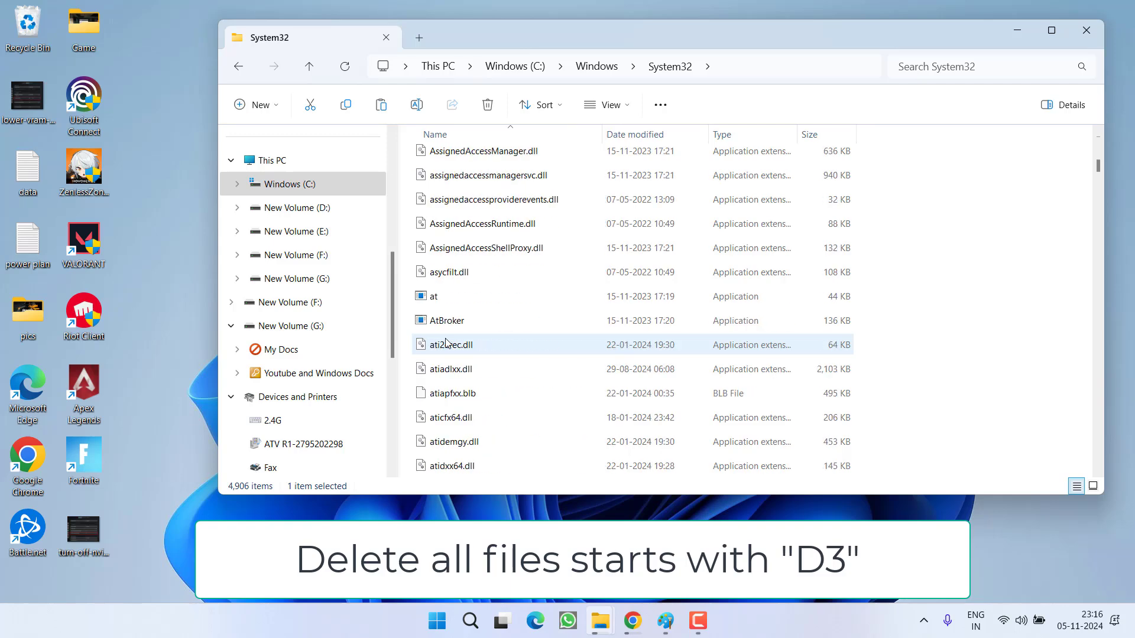
pyautogui.scroll(-5, 448, 342)
pyautogui.scroll(-5, 448, 342)
pyautogui.scroll(-5, 448, 342)
pyautogui.scroll(-3, 448, 341)
pyautogui.scroll(-5, 448, 344)
pyautogui.scroll(-5, 448, 344)
pyautogui.scroll(-3, 448, 345)
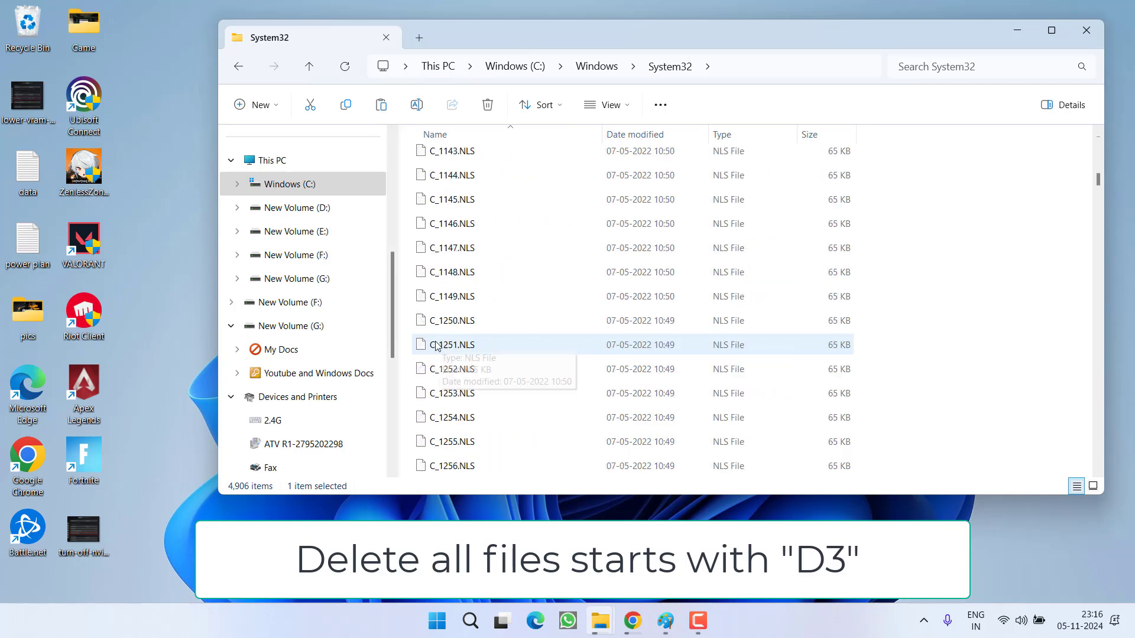
pyautogui.scroll(-5, 437, 345)
pyautogui.scroll(-5, 436, 345)
pyautogui.scroll(-5, 436, 345)
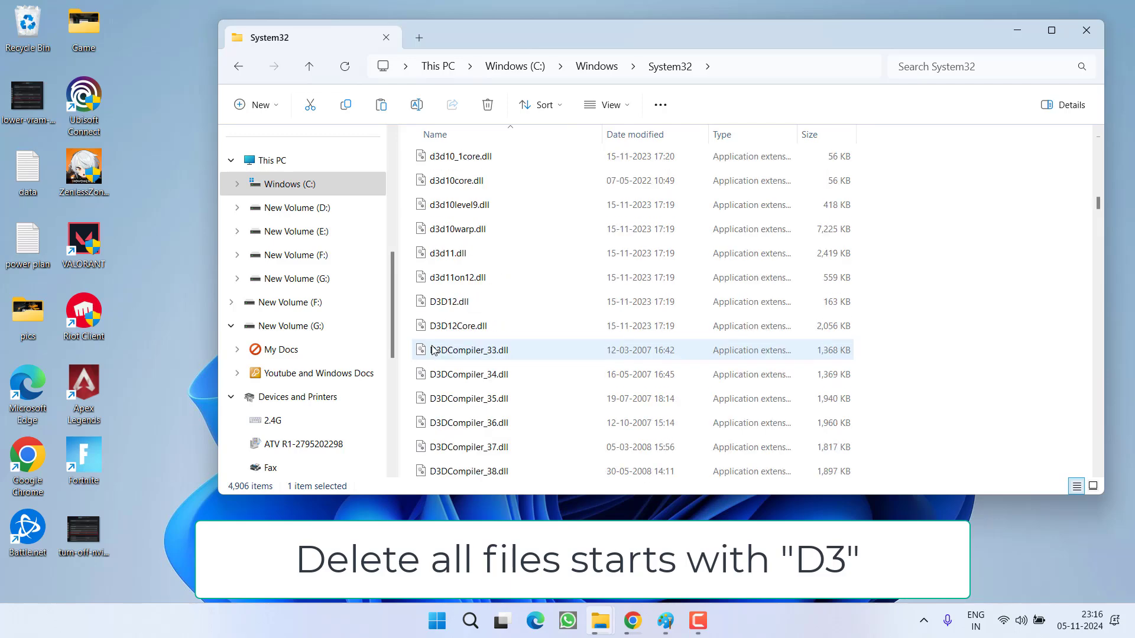
pyautogui.scroll(3, 435, 350)
pyautogui.moveTo(904, 263)
pyautogui.mouseDown()
pyautogui.moveTo(419, 278)
pyautogui.moveTo(420, 500)
pyautogui.moveTo(452, 295)
pyautogui.mouseUp()
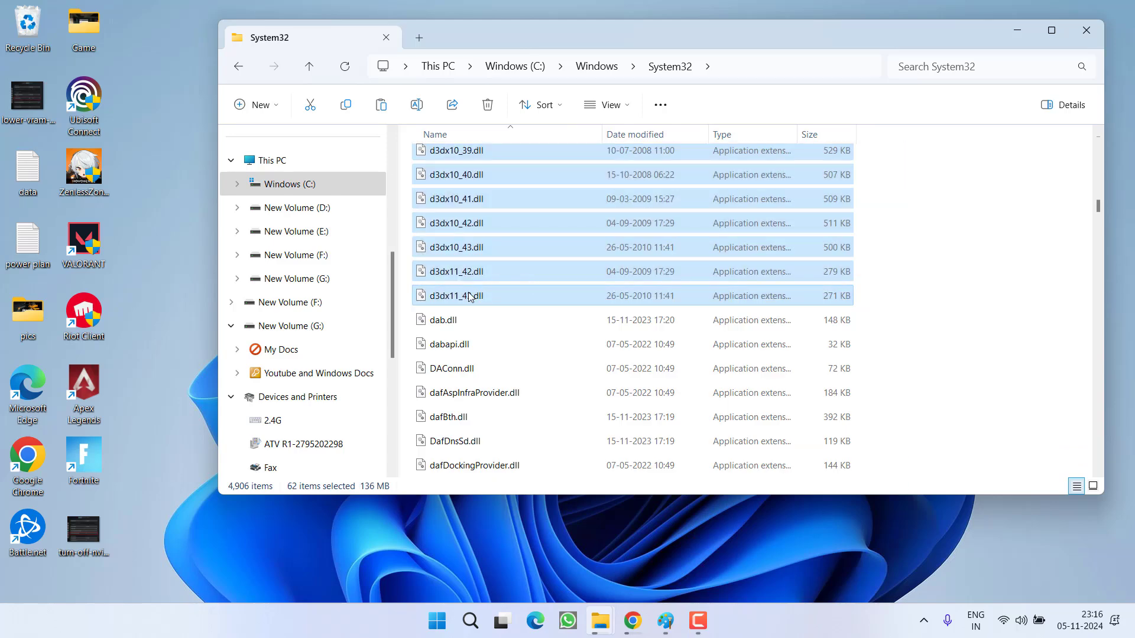
pyautogui.rightClick(468, 295)
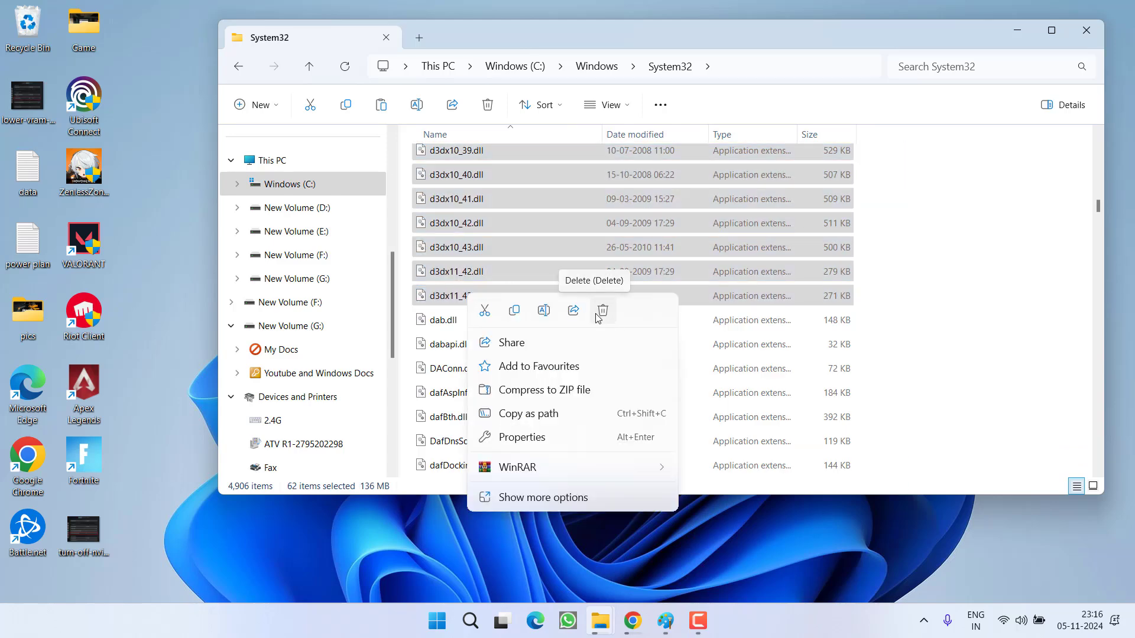
# Delete the selected System32 d3dx DLLs, then go to the SysWOW64 folder
pyautogui.click(909, 287)
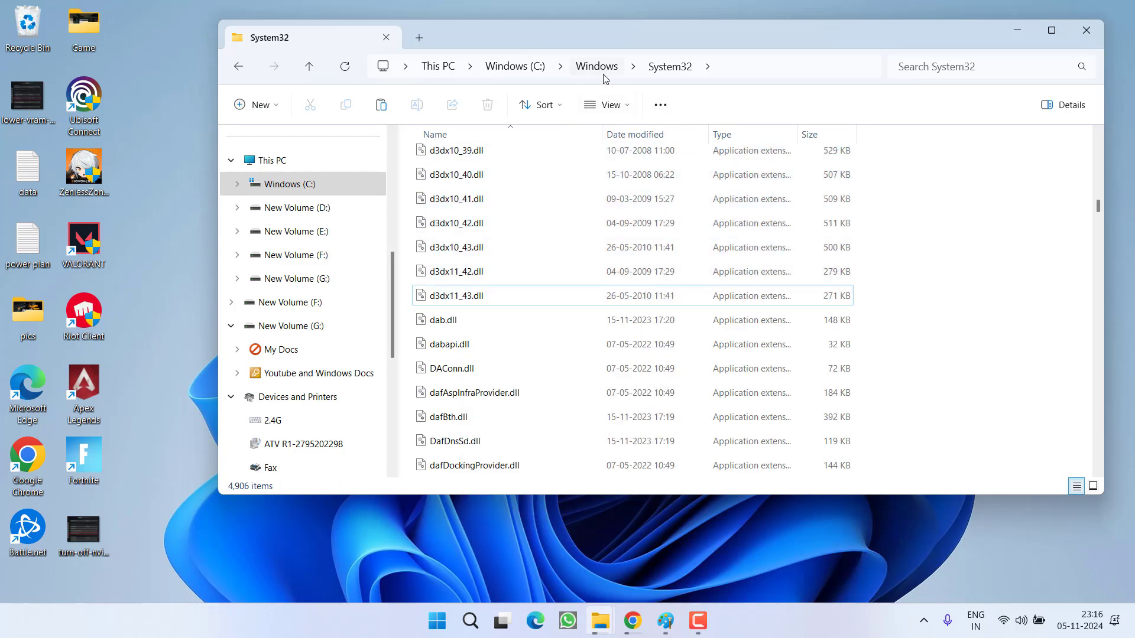
pyautogui.click(596, 67)
pyautogui.click(497, 399)
pyautogui.scroll(-3, 496, 399)
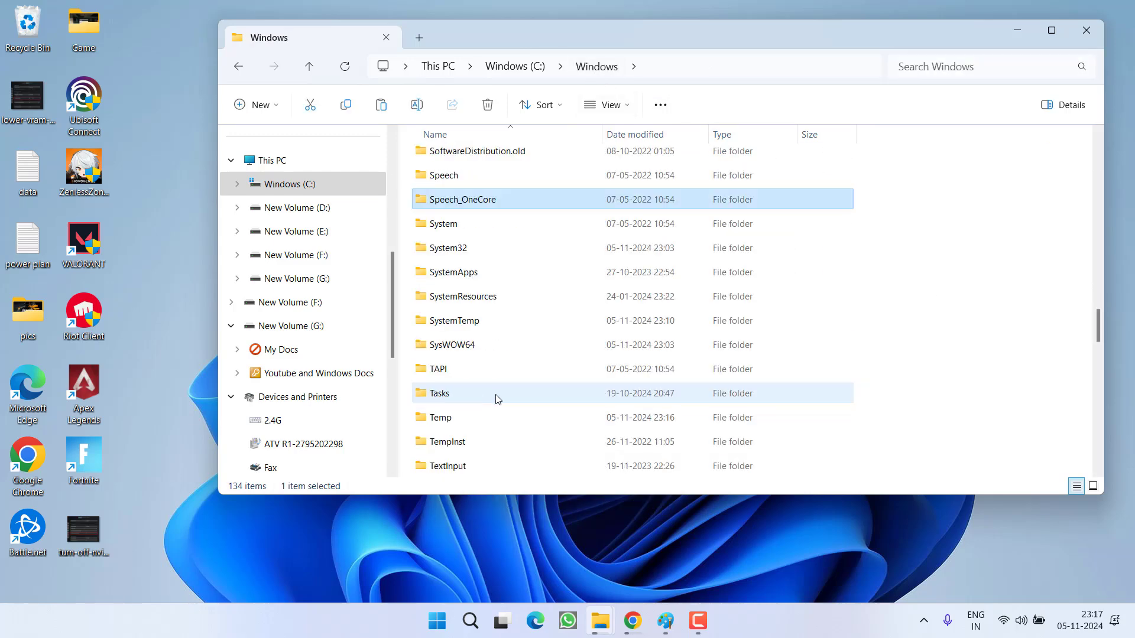
pyautogui.doubleClick(452, 345)
pyautogui.scroll(-5, 470, 319)
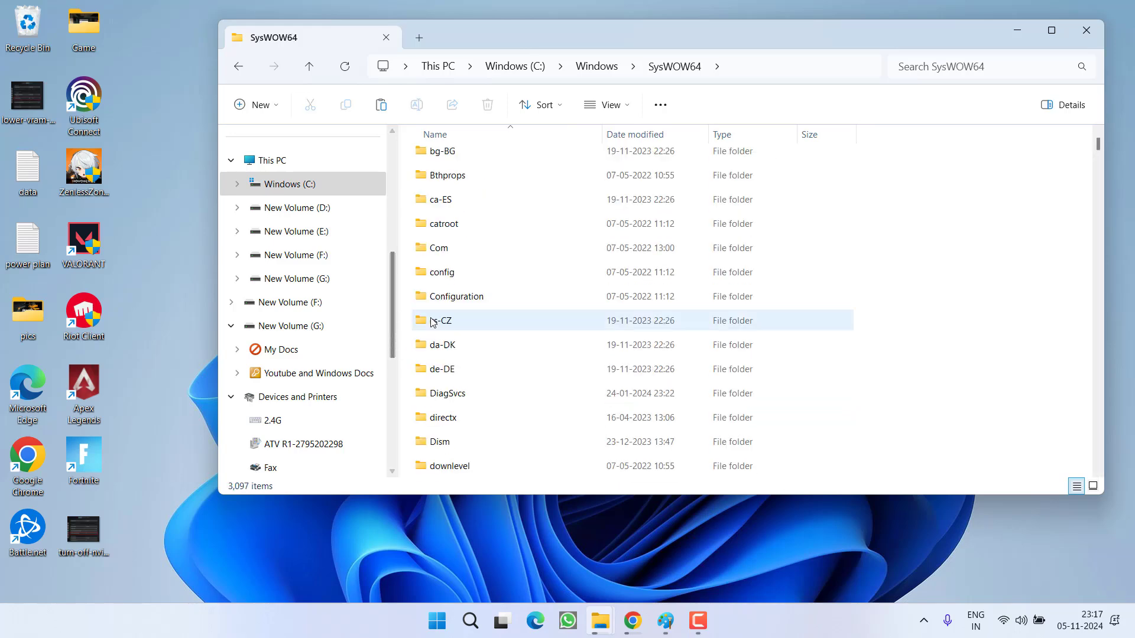
pyautogui.scroll(-5, 470, 320)
pyautogui.moveTo(1098, 148)
pyautogui.mouseDown()
pyautogui.moveTo(1098, 243)
pyautogui.moveTo(1099, 220)
pyautogui.mouseUp()
pyautogui.scroll(5, 461, 302)
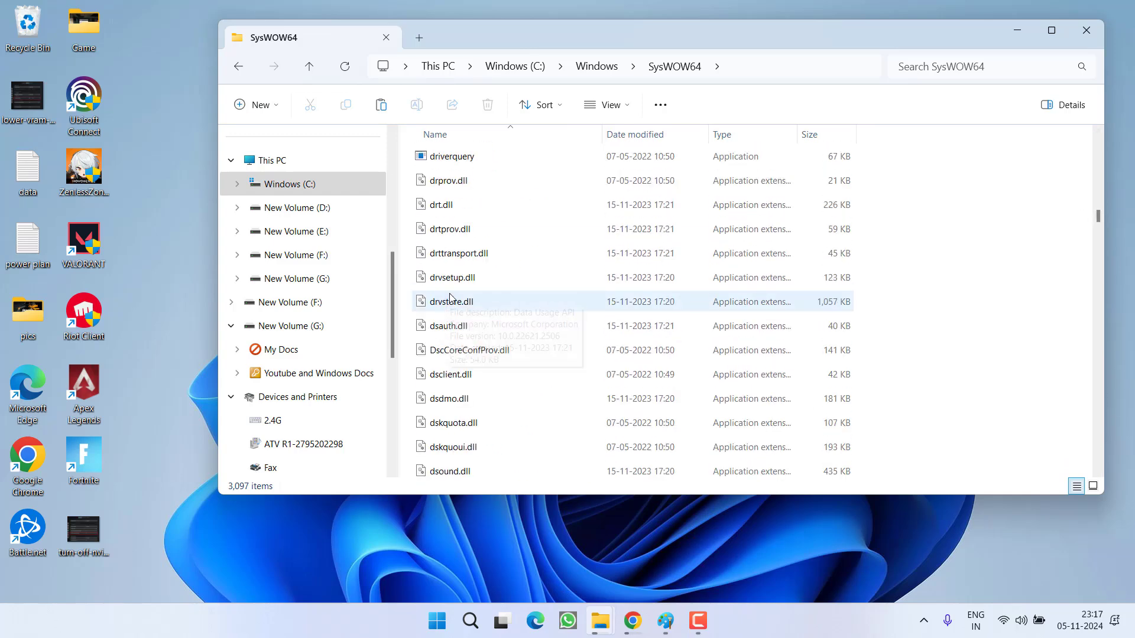
pyautogui.scroll(5, 457, 302)
pyautogui.scroll(5, 452, 302)
pyautogui.scroll(5, 451, 300)
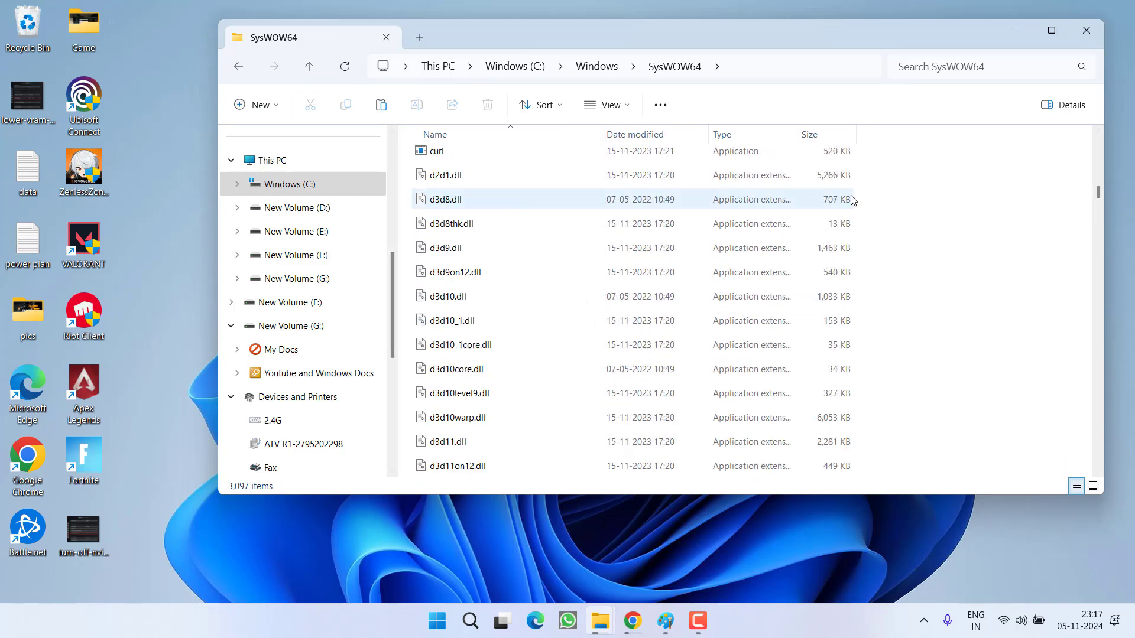
# Delete the 19 d3d DLL files in SysWOW64, from d3d8.dll downward
pyautogui.moveTo(881, 191)
pyautogui.mouseDown()
pyautogui.moveTo(346, 490)
pyautogui.moveTo(391, 455)
pyautogui.moveTo(391, 479)
pyautogui.mouseUp()
pyautogui.rightClick(470, 455)
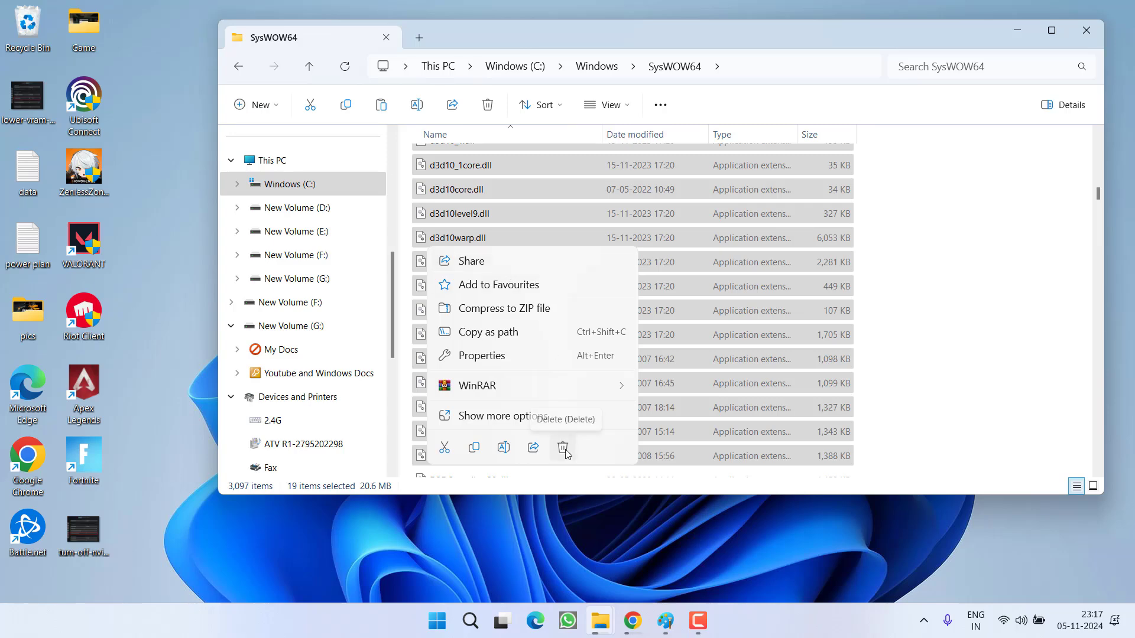
pyautogui.click(920, 339)
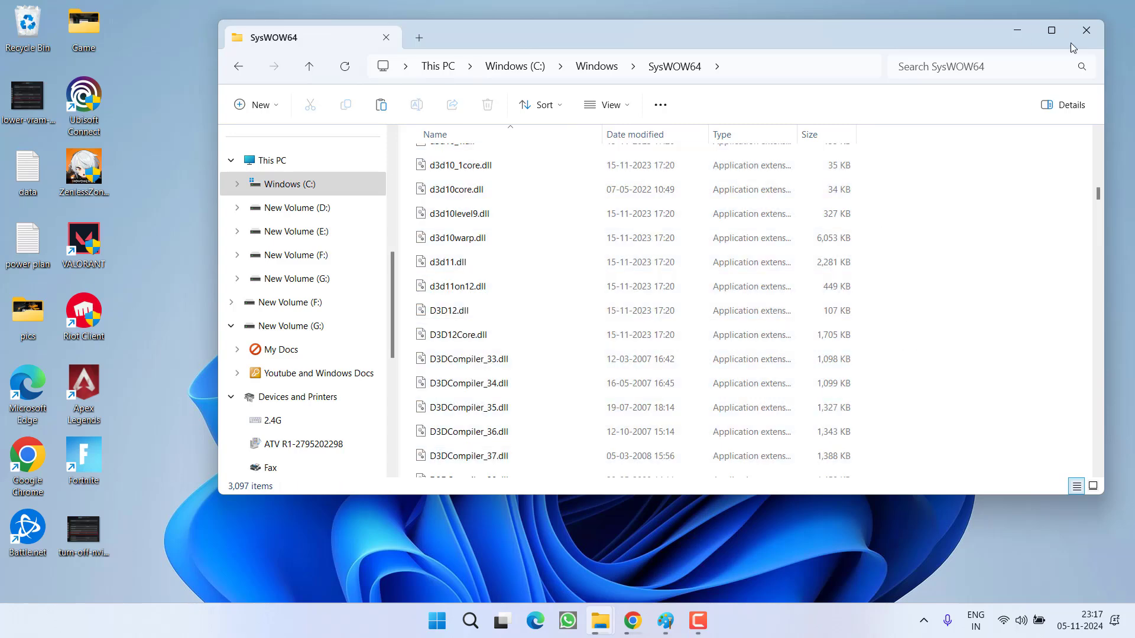
# Close Explorer, show the DirectX End-User Runtime download page in Chrome, then minimize Chrome
pyautogui.click(1086, 30)
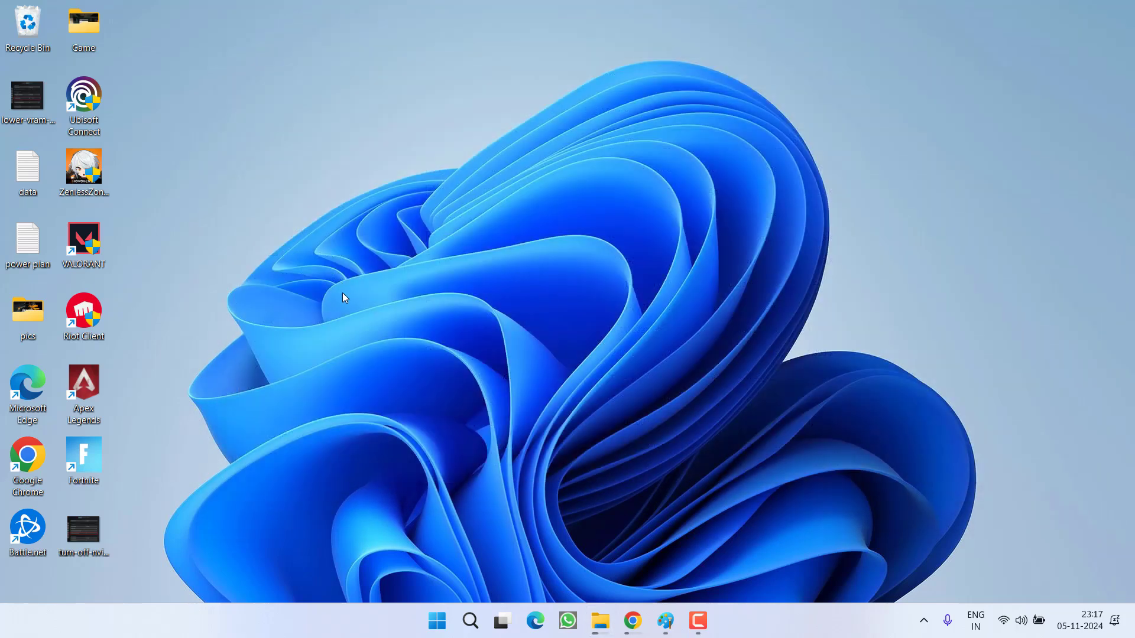
pyautogui.click(631, 621)
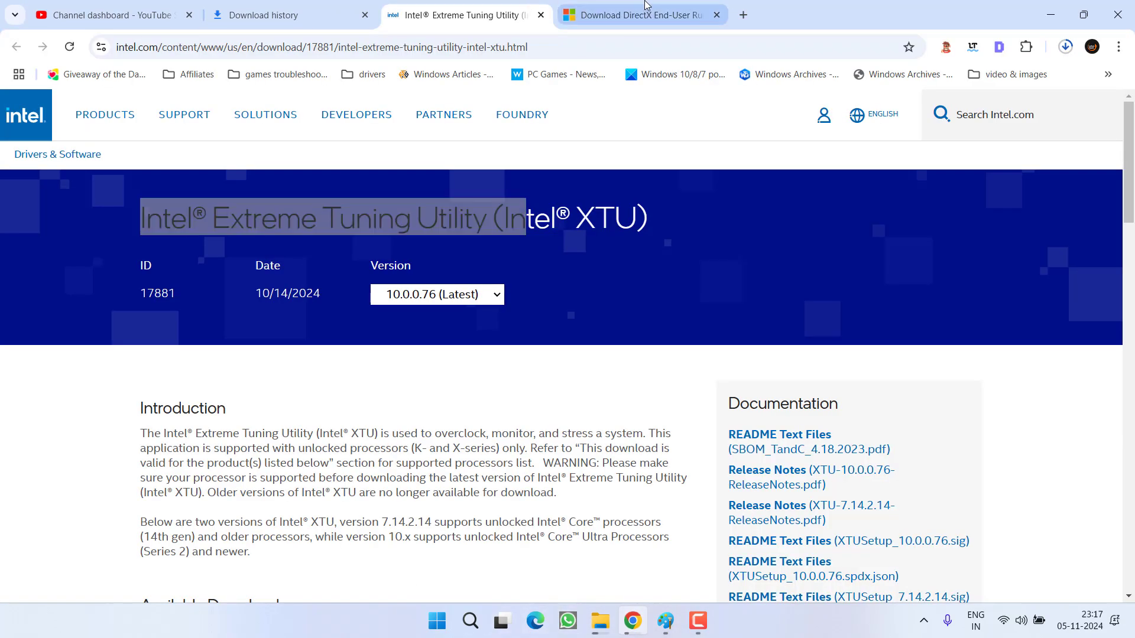
pyautogui.click(640, 14)
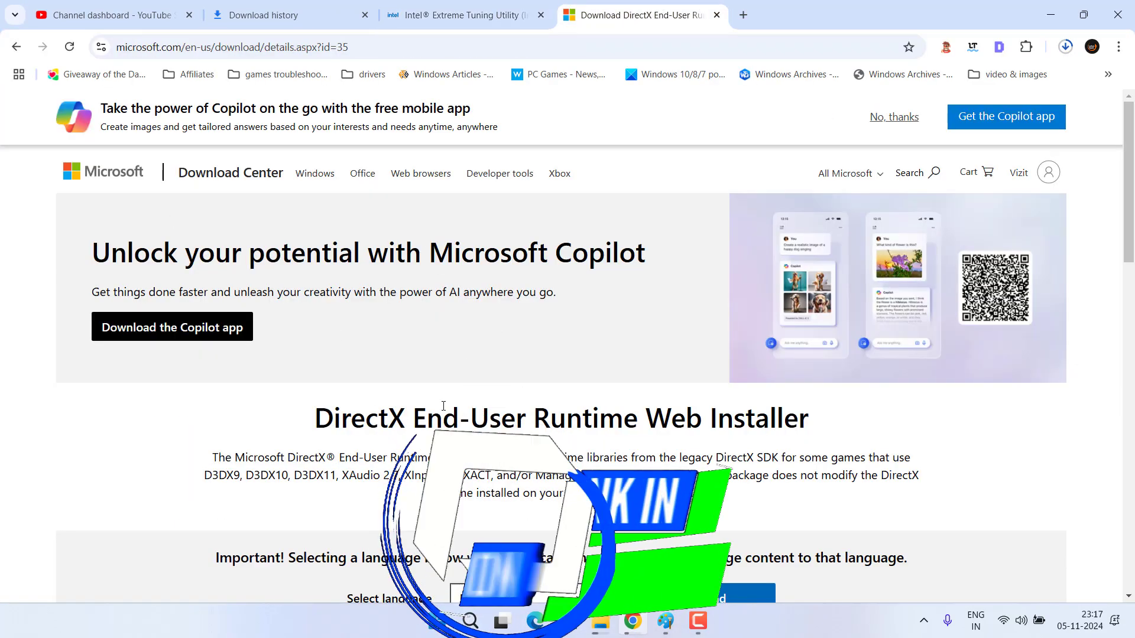
pyautogui.scroll(-4, 444, 406)
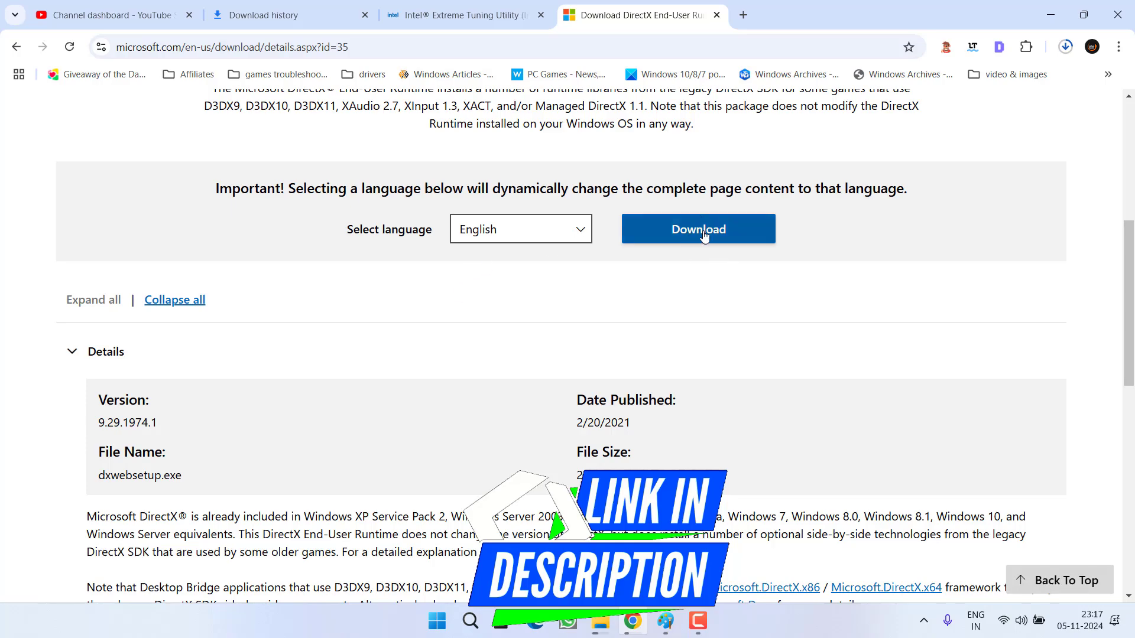
pyautogui.scroll(2, 683, 248)
pyautogui.scroll(3, 676, 293)
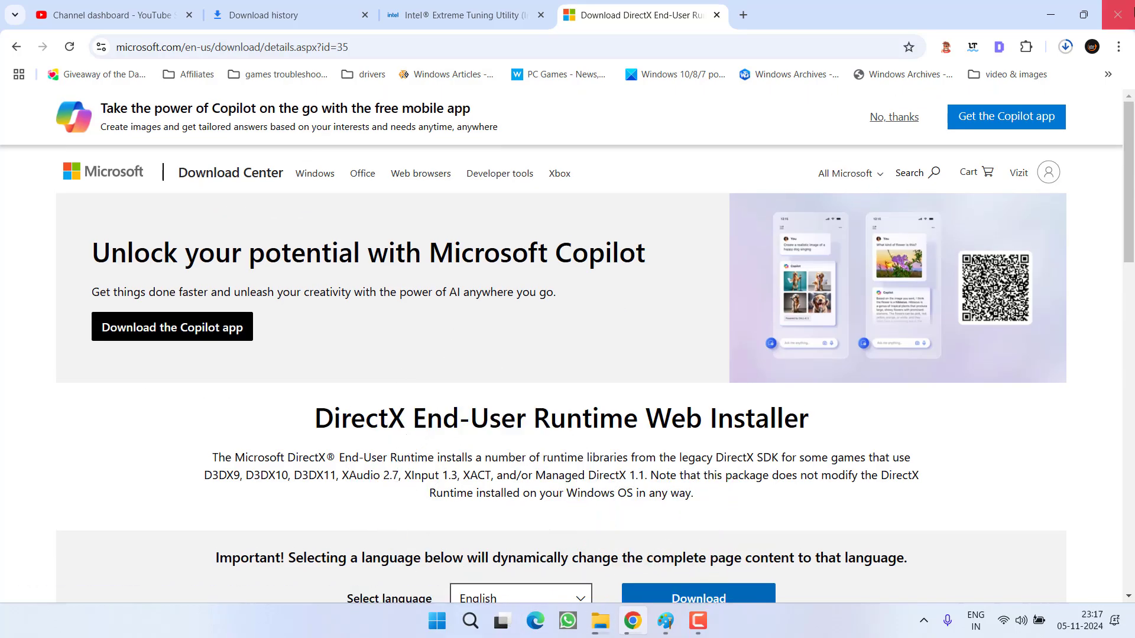
pyautogui.click(1051, 15)
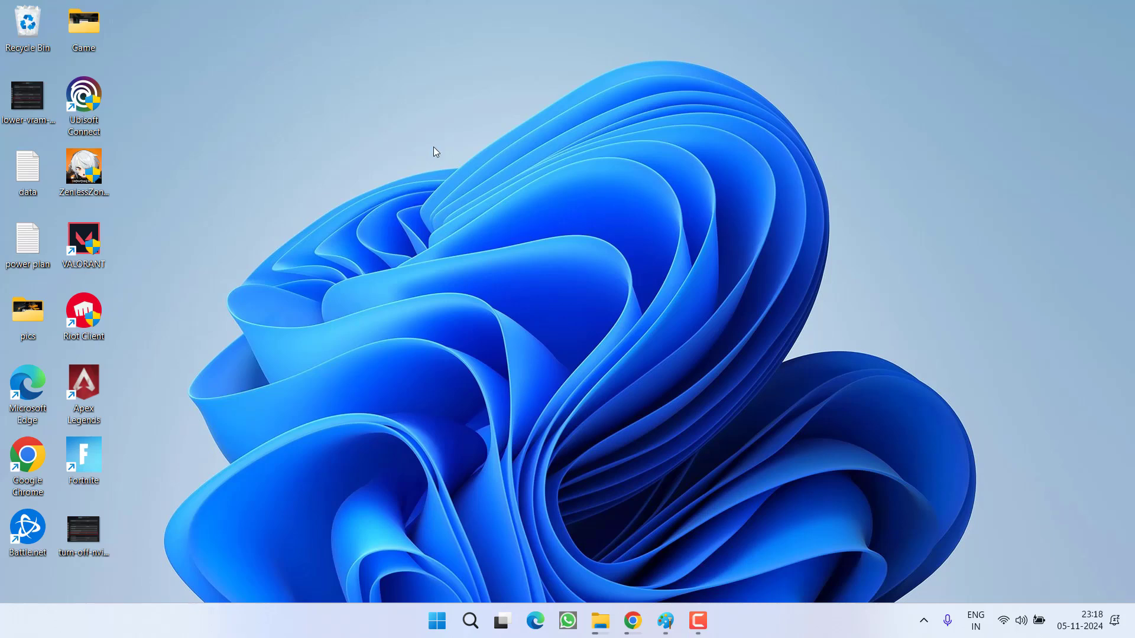
# Show the lower-vram-bo6 screenshot with VRAM Scale Target at 60 in Paint
pyautogui.click(665, 620)
pyautogui.moveTo(665, 621)
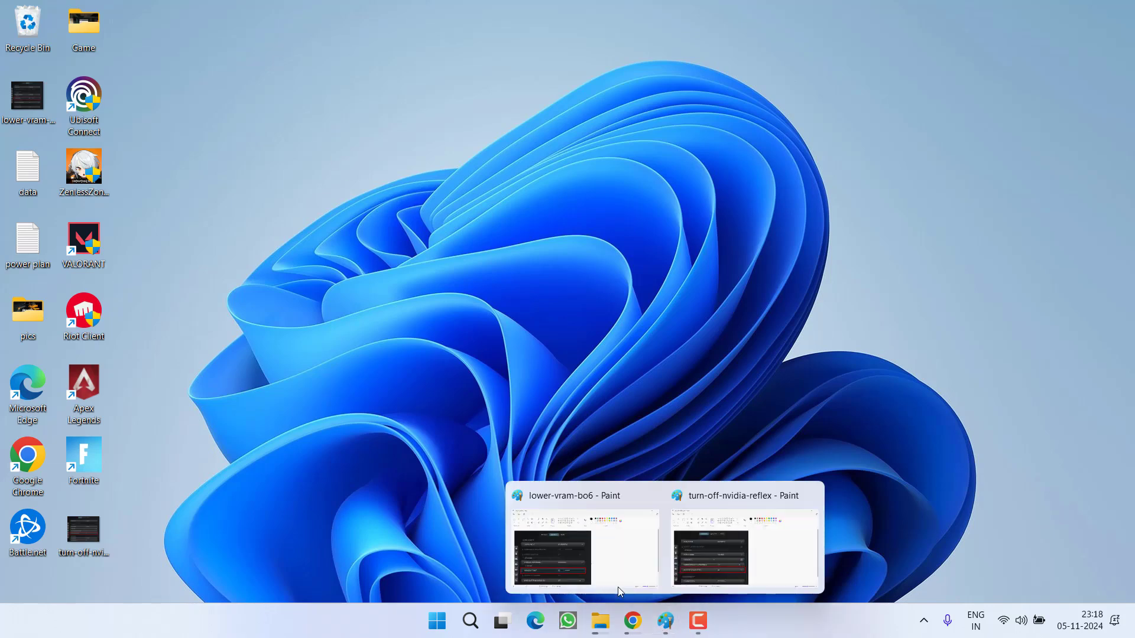
pyautogui.click(556, 549)
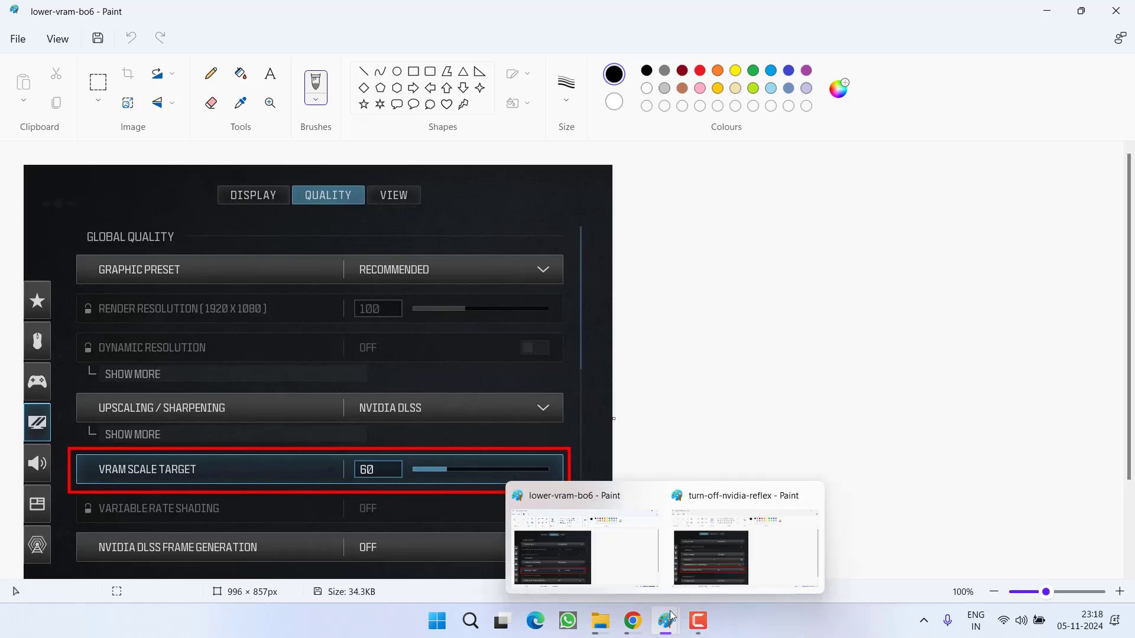
# Switch Paint to the turn-off-nvidia-reflex screenshot showing Reflex Low Latency set to On
pyautogui.click(744, 550)
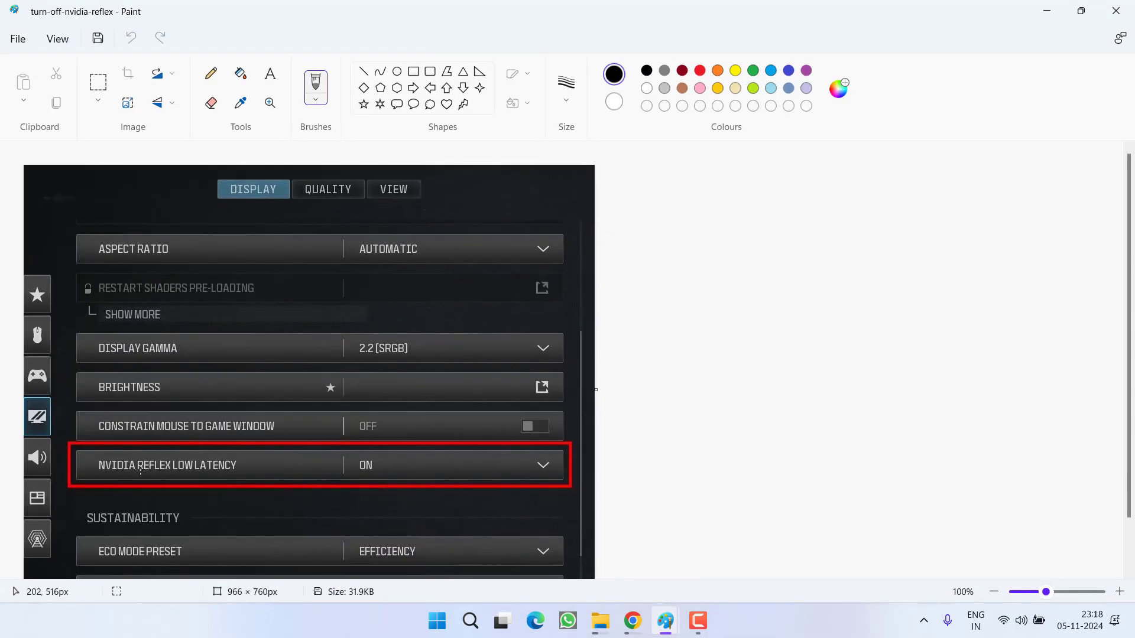